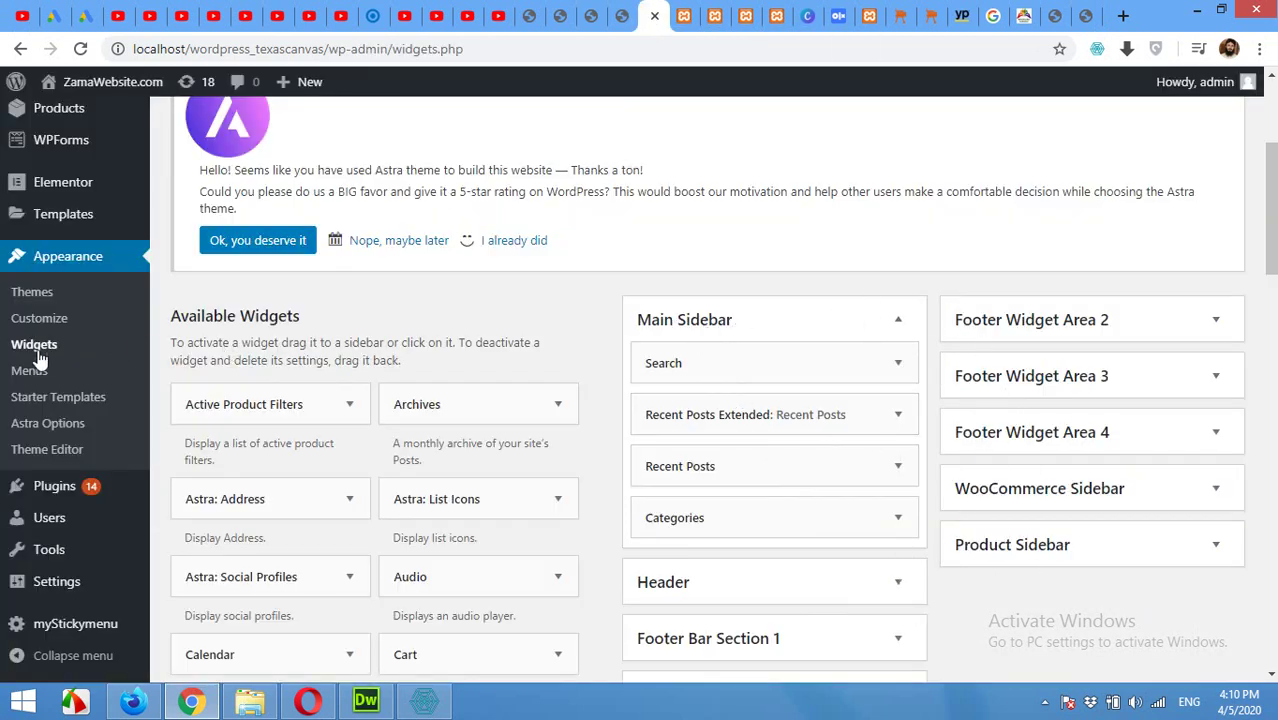
Review the site's home page from the hero banner and quote form down to the About Us section.
{"action": "key", "text": "ctrl+Tab"}
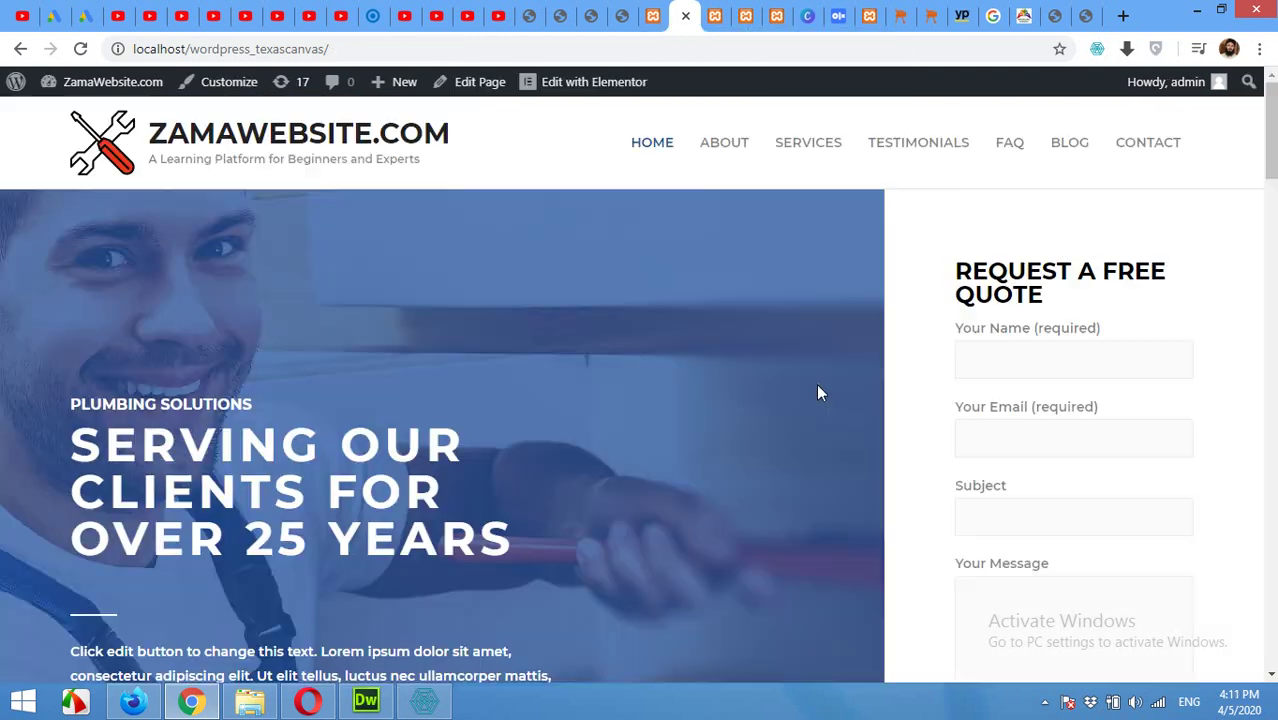
{"action": "scroll", "coordinate": [779, 374], "scroll_direction": "down", "scroll_amount": 4}
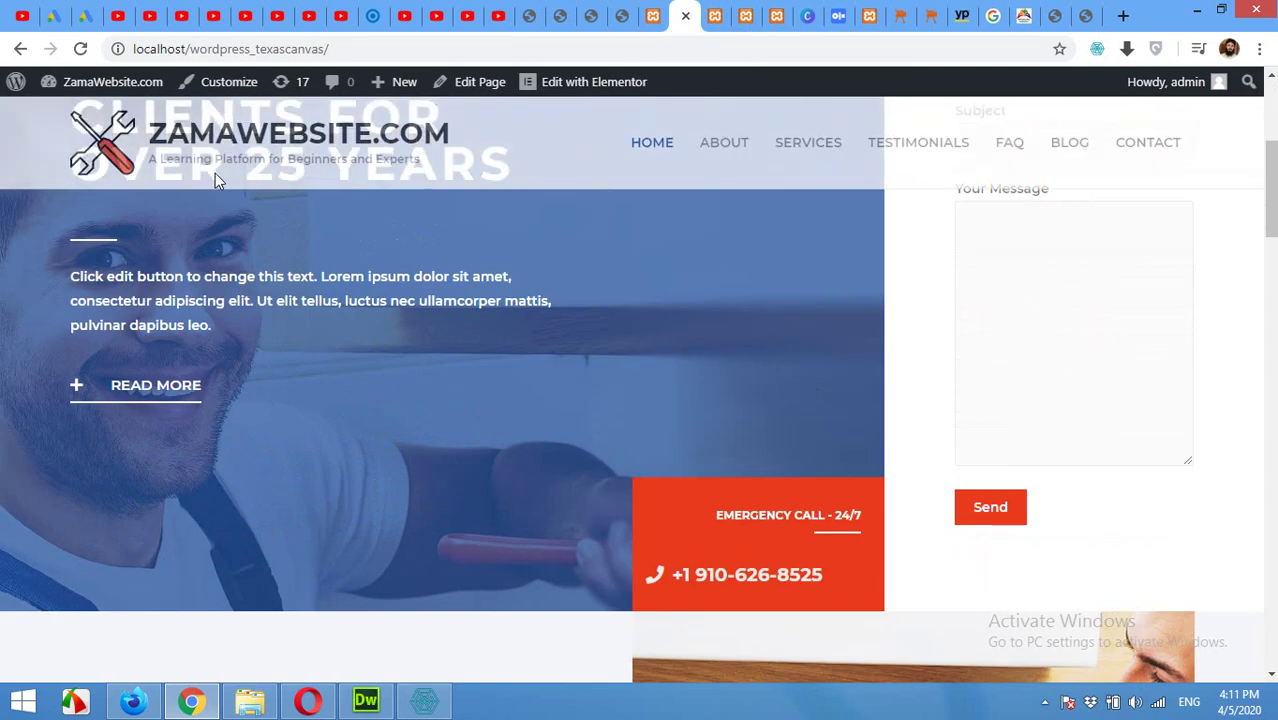
{"action": "scroll", "coordinate": [356, 300], "scroll_direction": "down", "scroll_amount": 3}
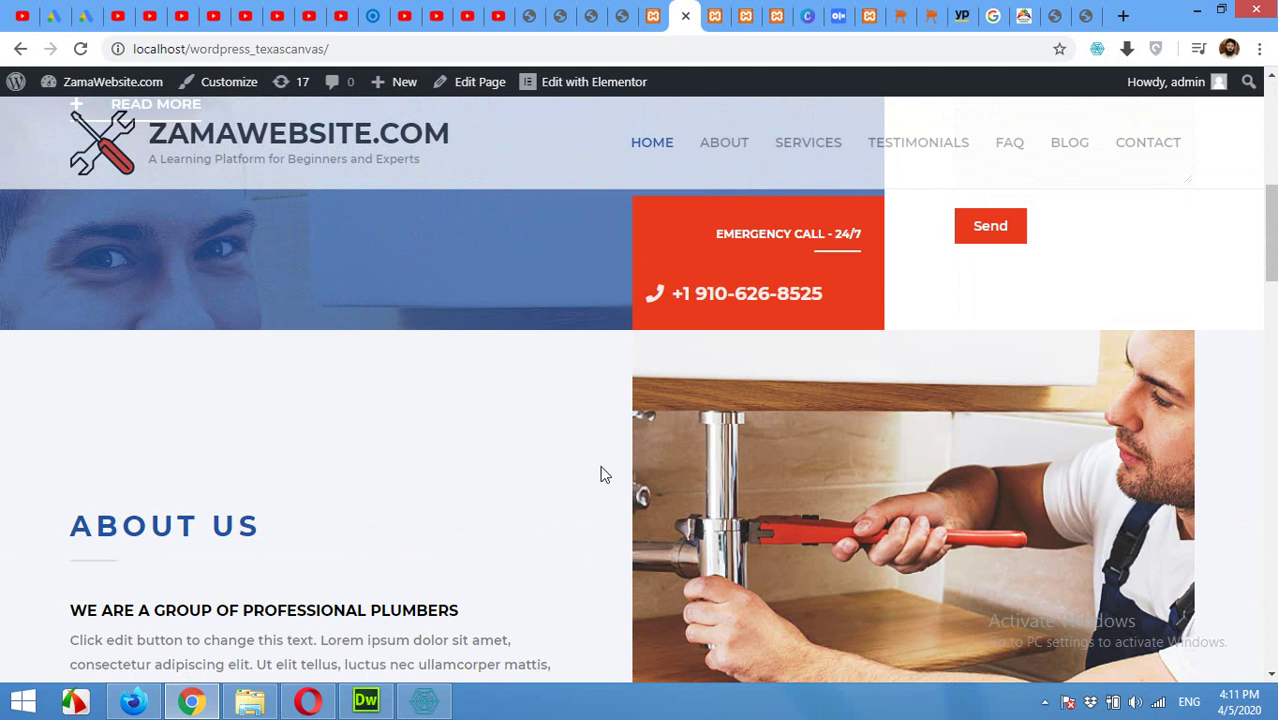
{"action": "scroll", "coordinate": [604, 474], "scroll_direction": "down", "scroll_amount": 3}
{"action": "scroll", "coordinate": [590, 463], "scroll_direction": "up", "scroll_amount": 6}
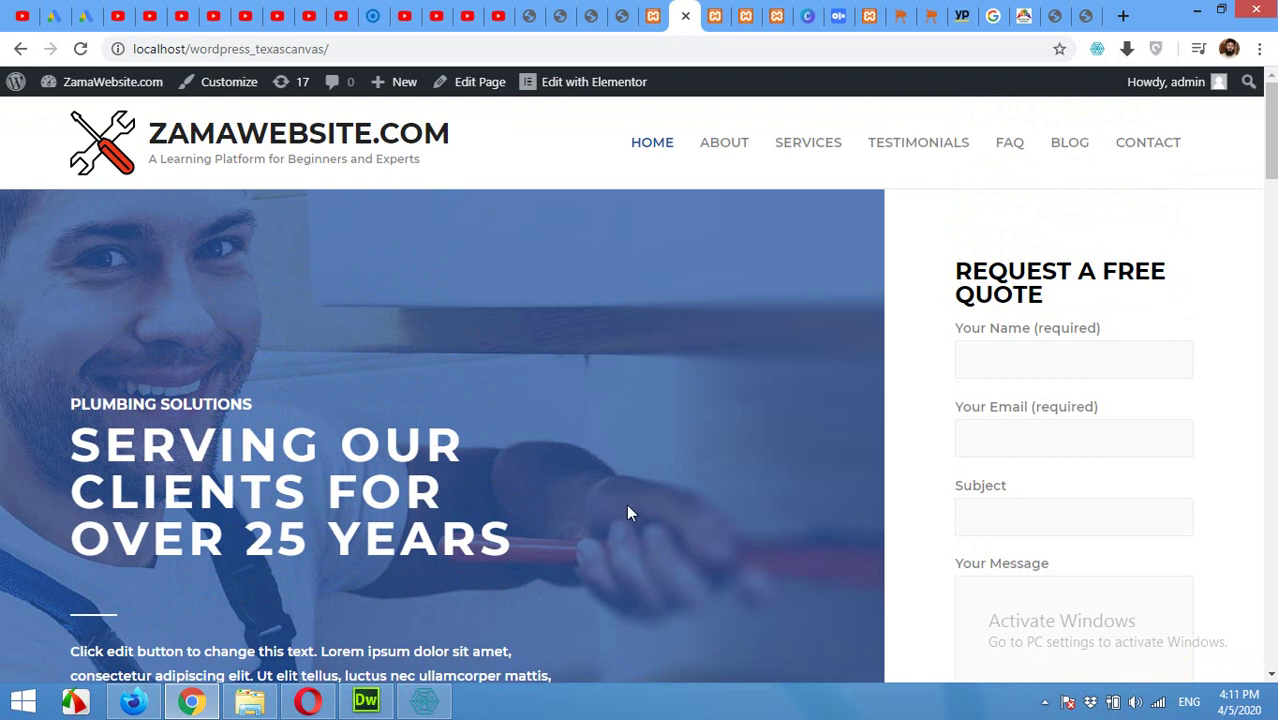
{"action": "scroll", "coordinate": [628, 511], "scroll_direction": "down", "scroll_amount": 3}
{"action": "key", "text": "ctrl+shift+Tab"}
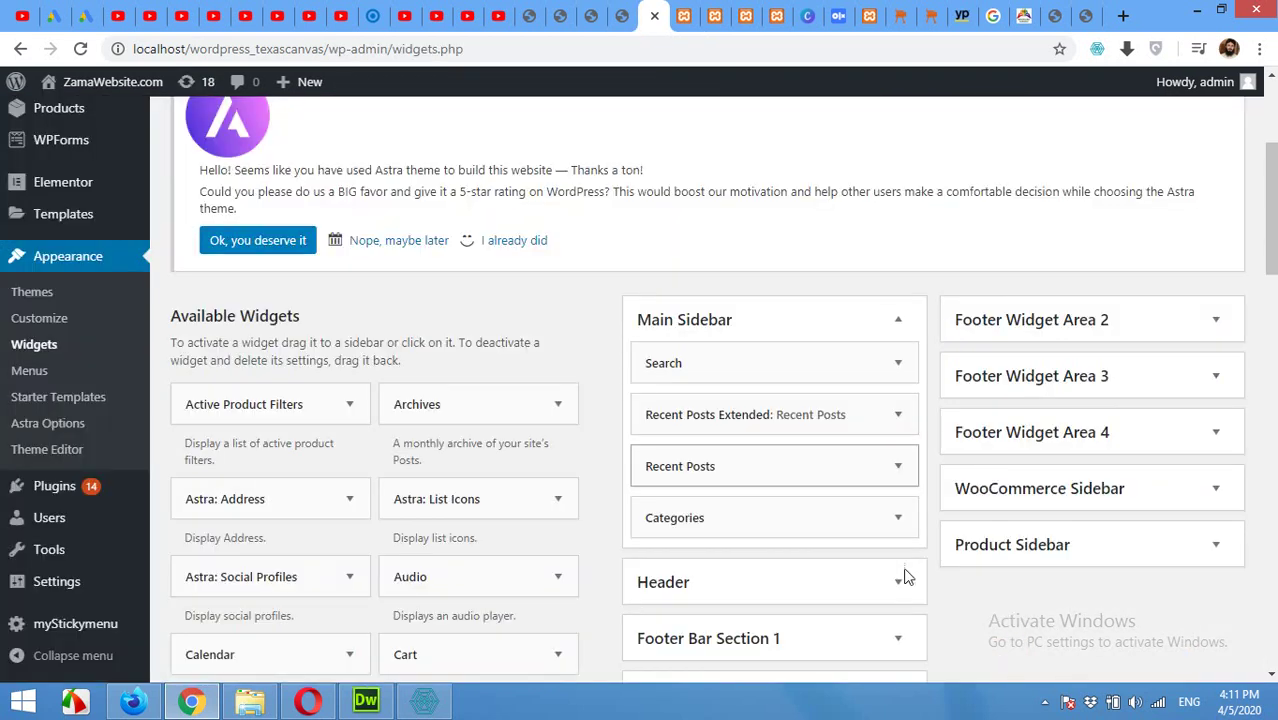
{"action": "left_click", "coordinate": [690, 17]}
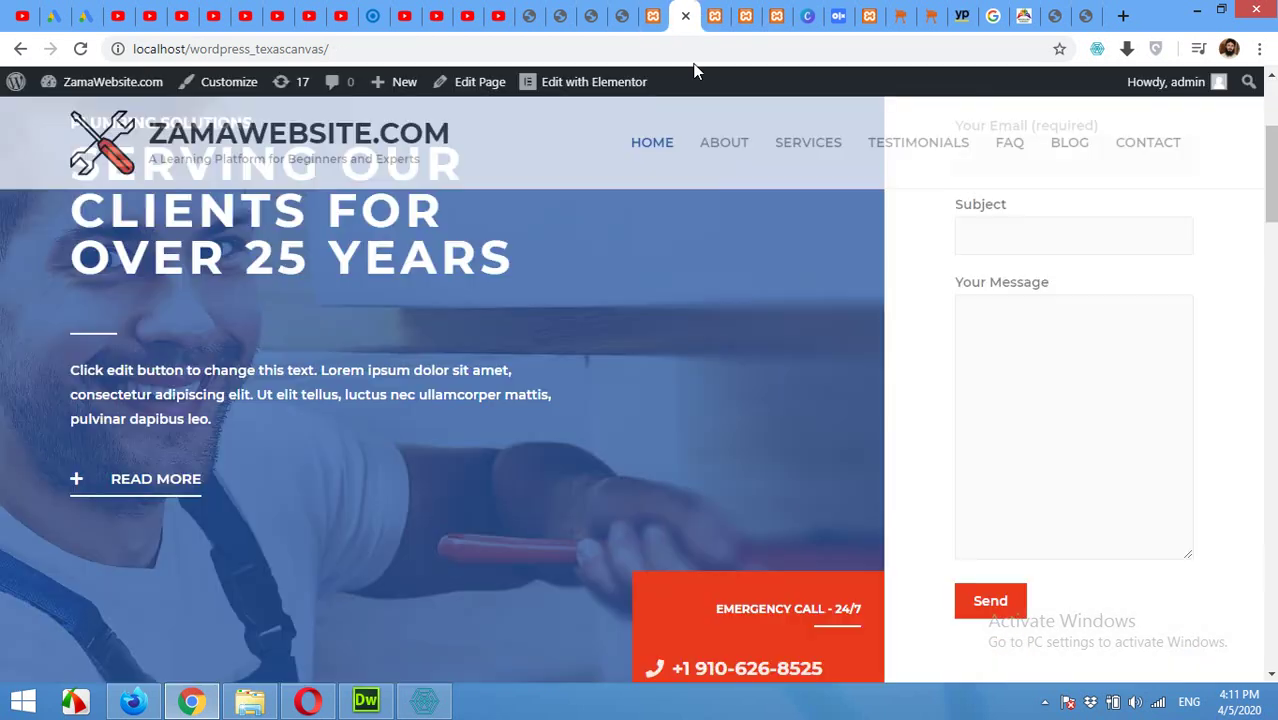
{"action": "scroll", "coordinate": [797, 447], "scroll_direction": "up", "scroll_amount": 3}
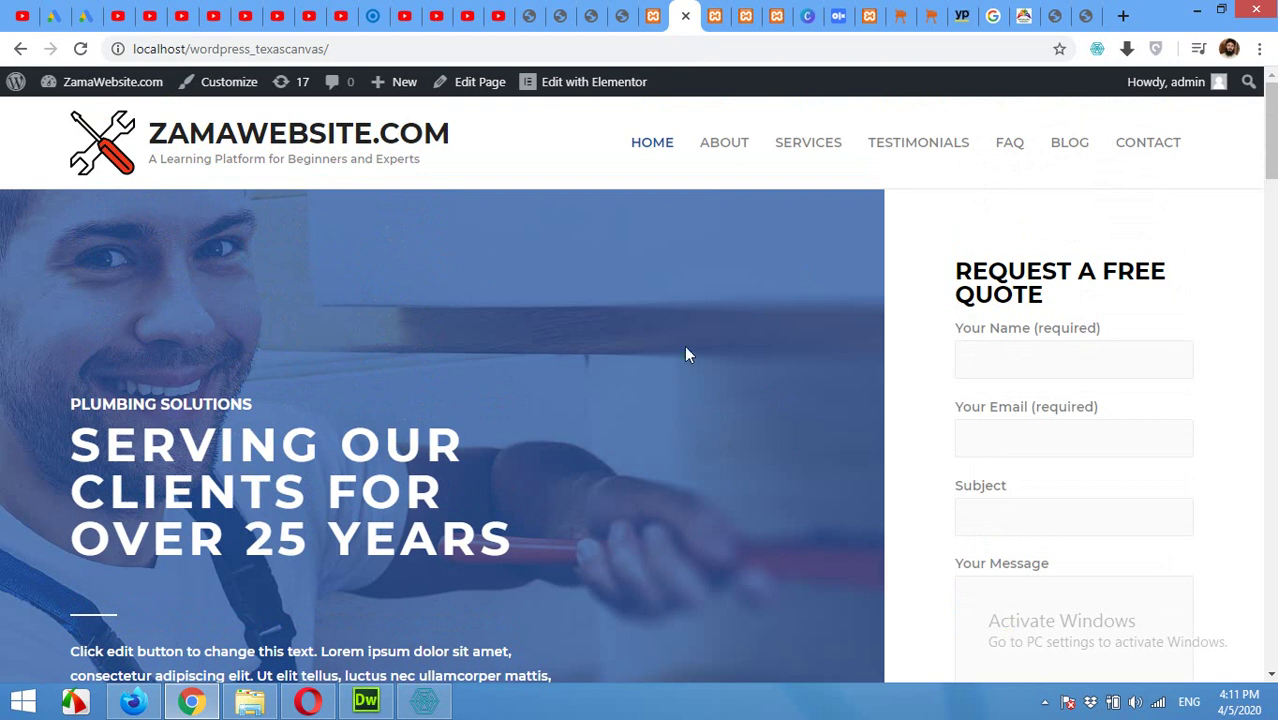
{"action": "left_click", "coordinate": [652, 17]}
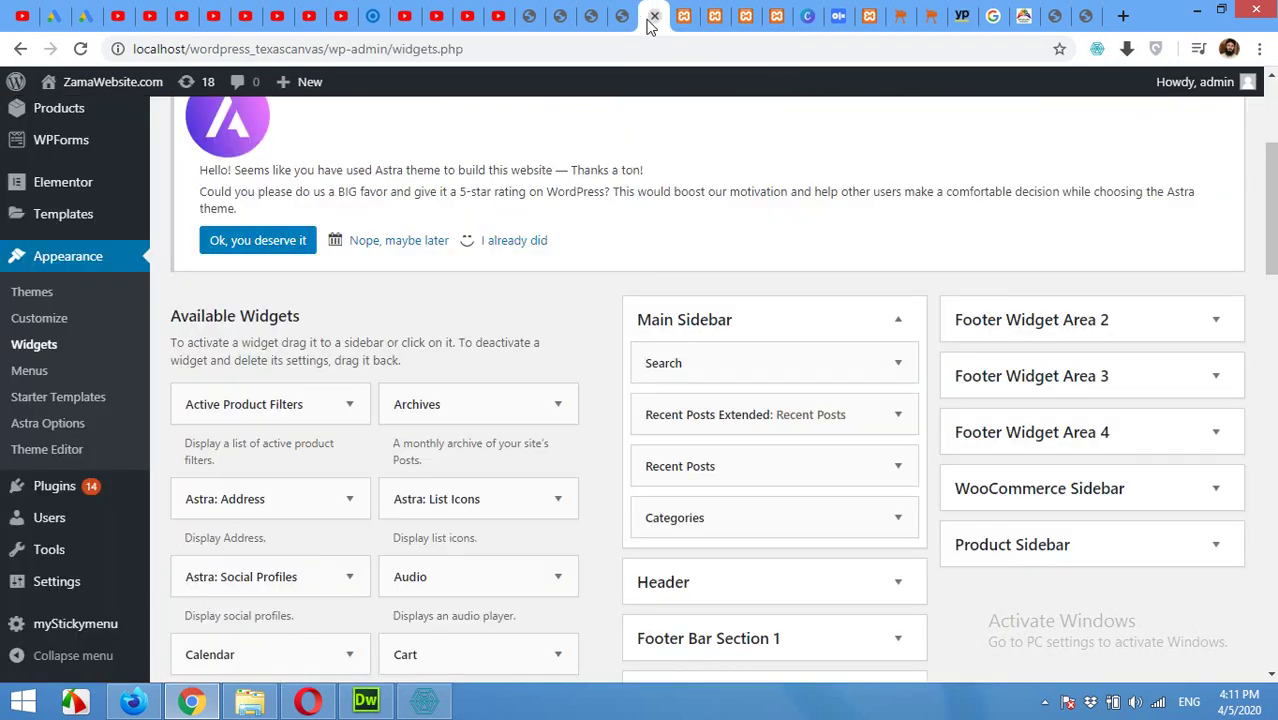
Open the editor for a new WordPress page in a separate browser tab.
{"action": "scroll", "coordinate": [183, 184], "scroll_direction": "up", "scroll_amount": 3}
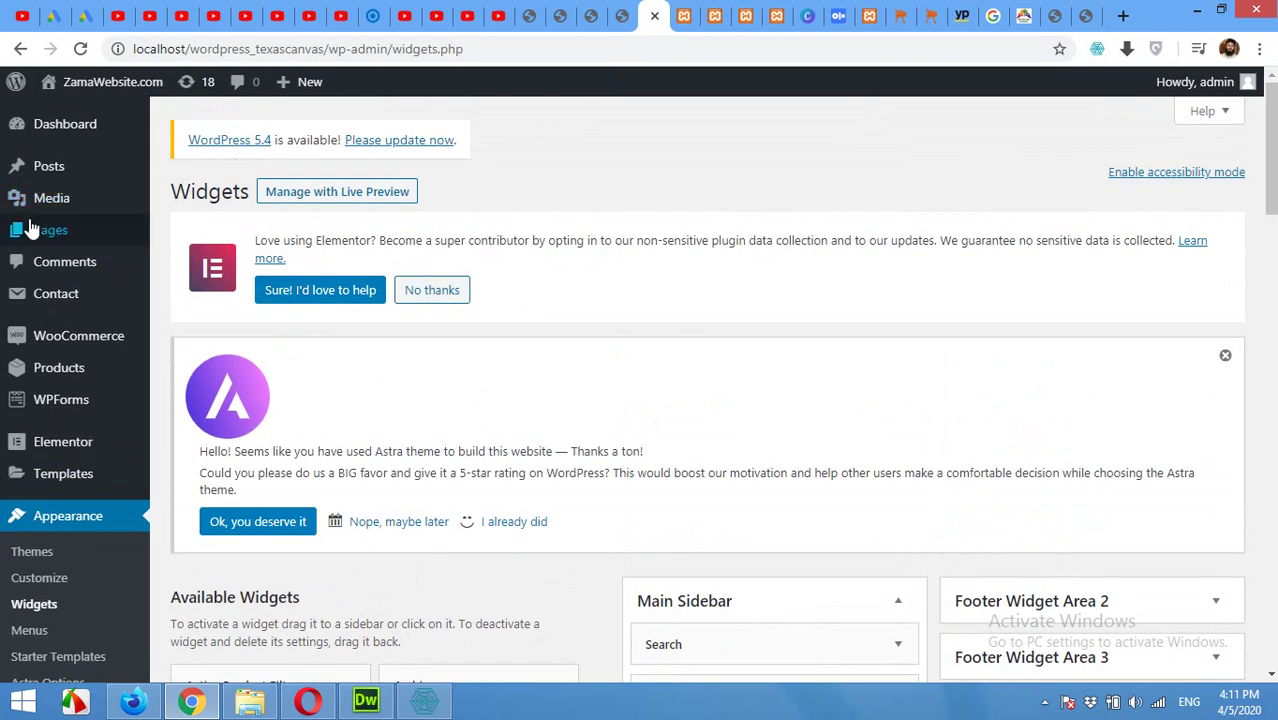
{"action": "mouse_move", "coordinate": [126, 244]}
{"action": "right_click", "coordinate": [192, 267]}
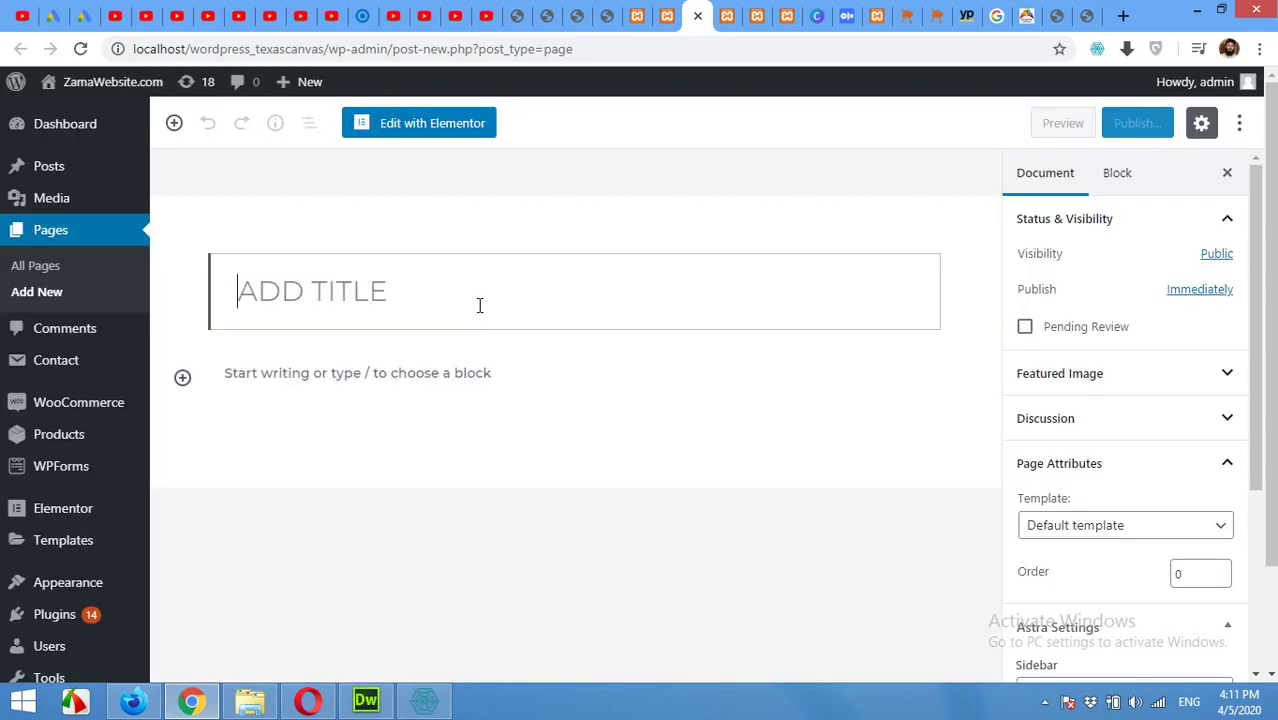
{"action": "type", "text": "MY NEW PAGE"}
{"action": "key", "text": "BackSpace"}
{"action": "key", "text": "BackSpace"}
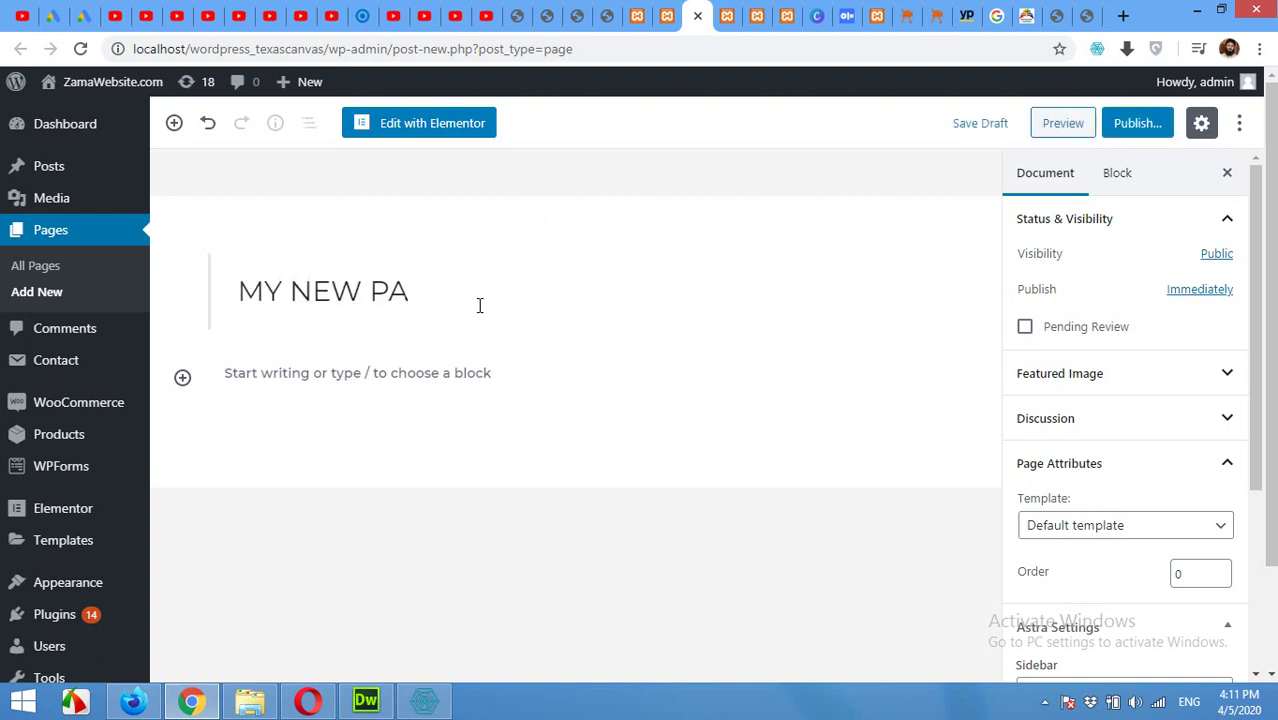
{"action": "key", "text": "BackSpace"}
{"action": "key", "text": "BackSpace"}
{"action": "key", "text": "BackSpace"}
{"action": "key", "text": "BackSpace"}
{"action": "key", "text": "BackSpace"}
{"action": "key", "text": "BackSpace"}
{"action": "key", "text": "BackSpace"}
{"action": "key", "text": "BackSpace"}
{"action": "key", "text": "BackSpace"}
Title the new page "Custom page with sidebar".
{"action": "type", "text": "CU"}
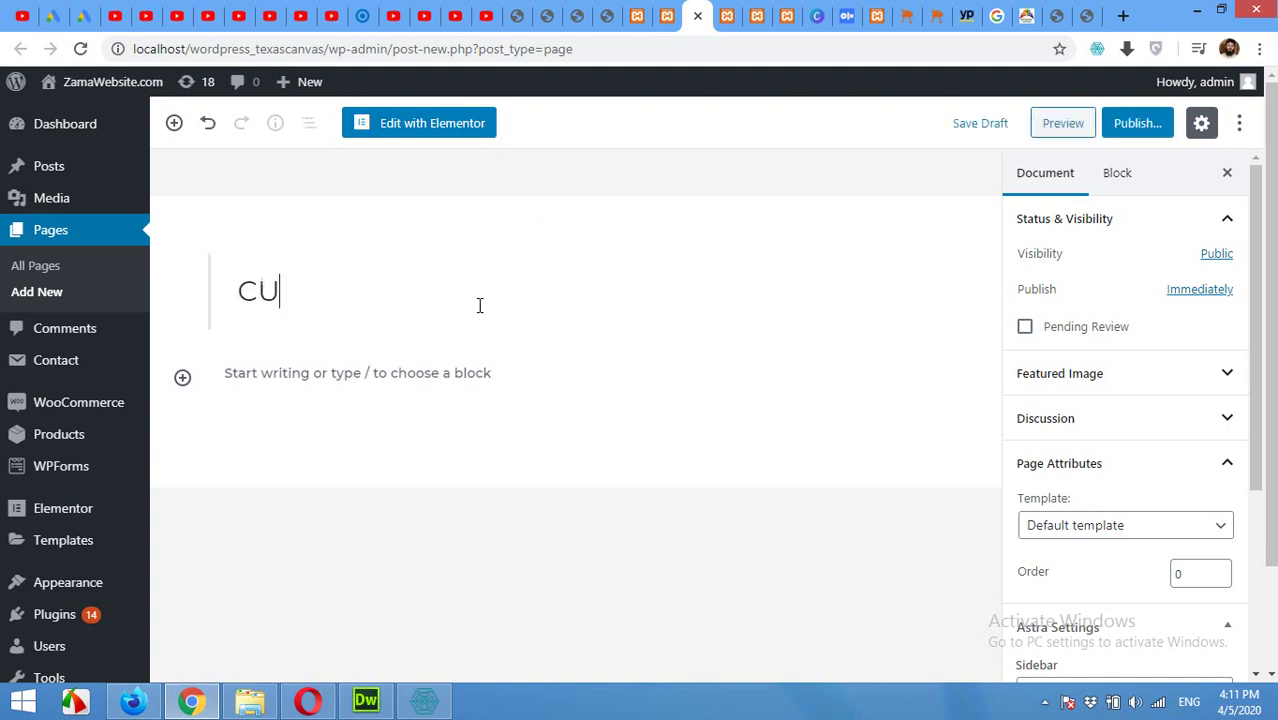
{"action": "type", "text": "STOM P"}
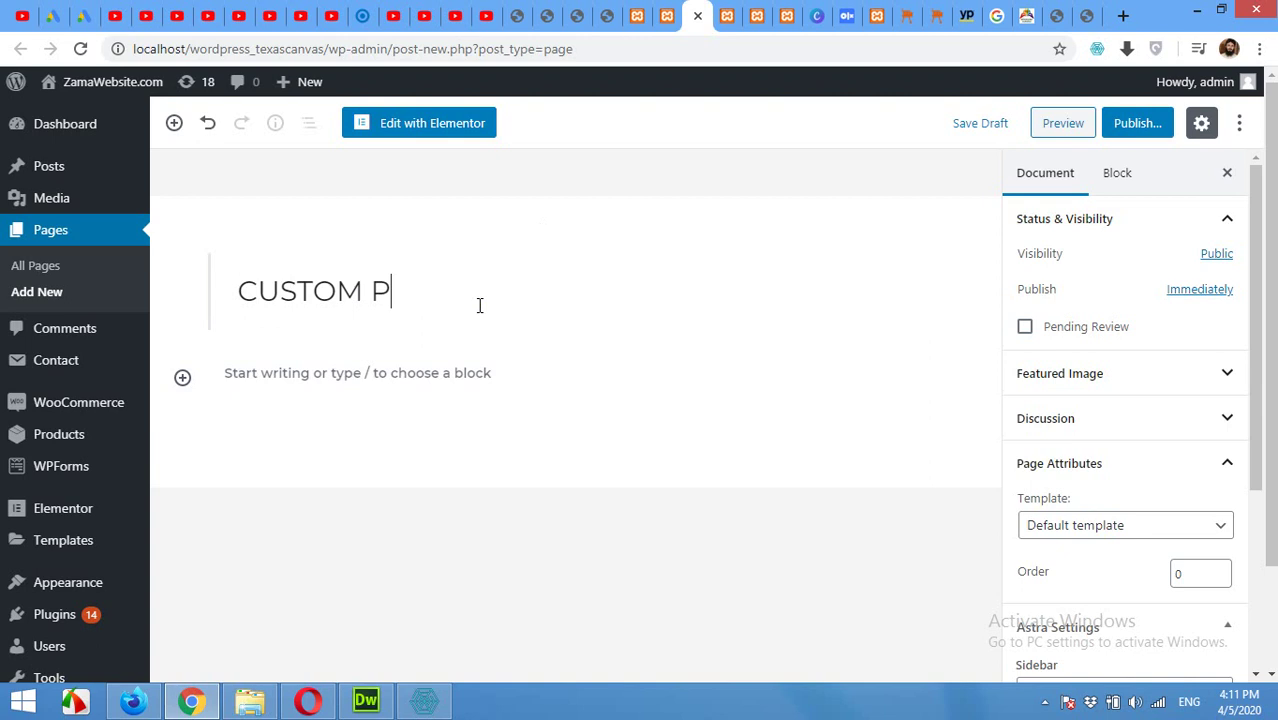
{"action": "type", "text": "AGE WITH SIDEBAR"}
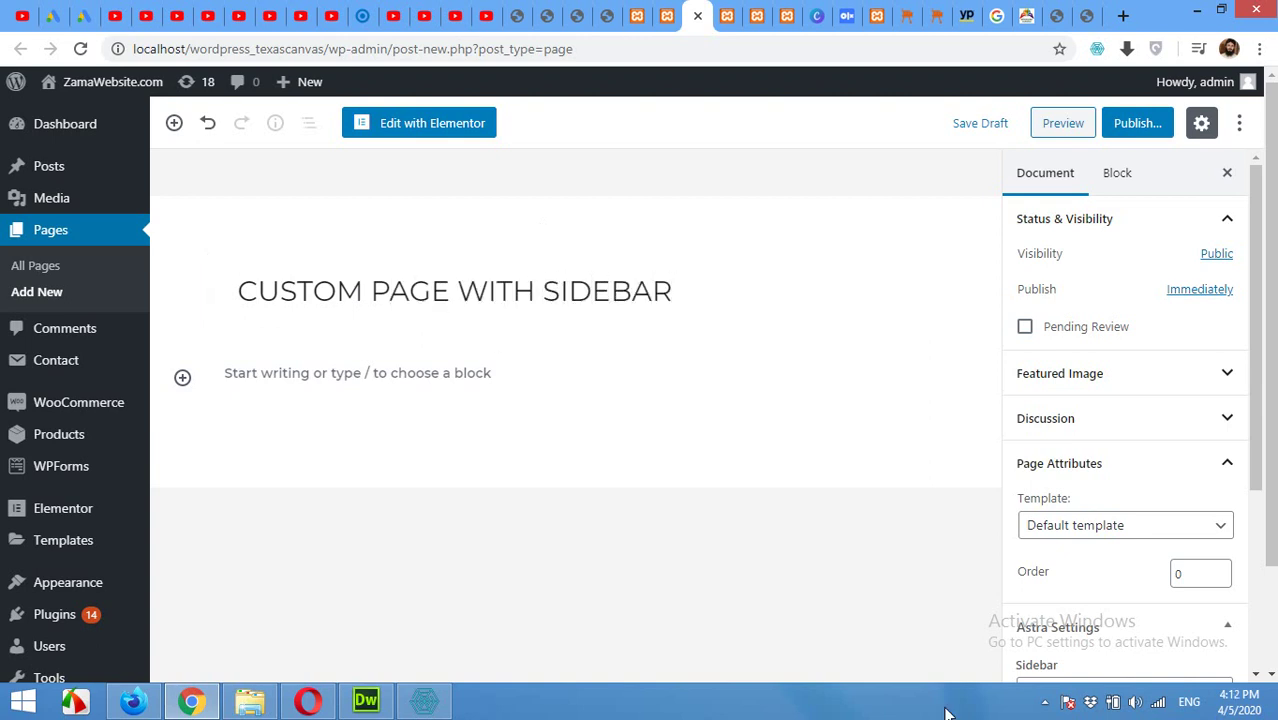
Set the page's template attribute to Elementor Full Width.
{"action": "scroll", "coordinate": [944, 531], "scroll_direction": "down", "scroll_amount": 2}
{"action": "scroll", "coordinate": [937, 538], "scroll_direction": "up", "scroll_amount": 2}
{"action": "left_click", "coordinate": [1038, 525]}
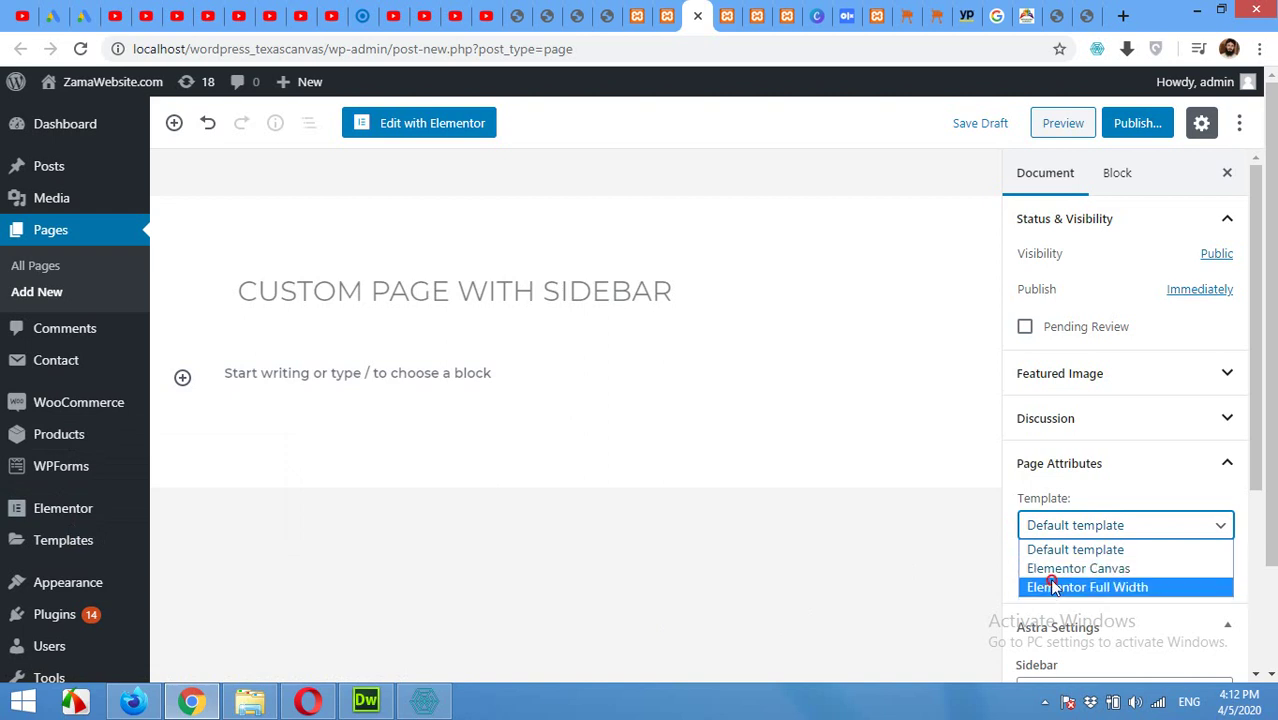
{"action": "left_click", "coordinate": [1049, 569]}
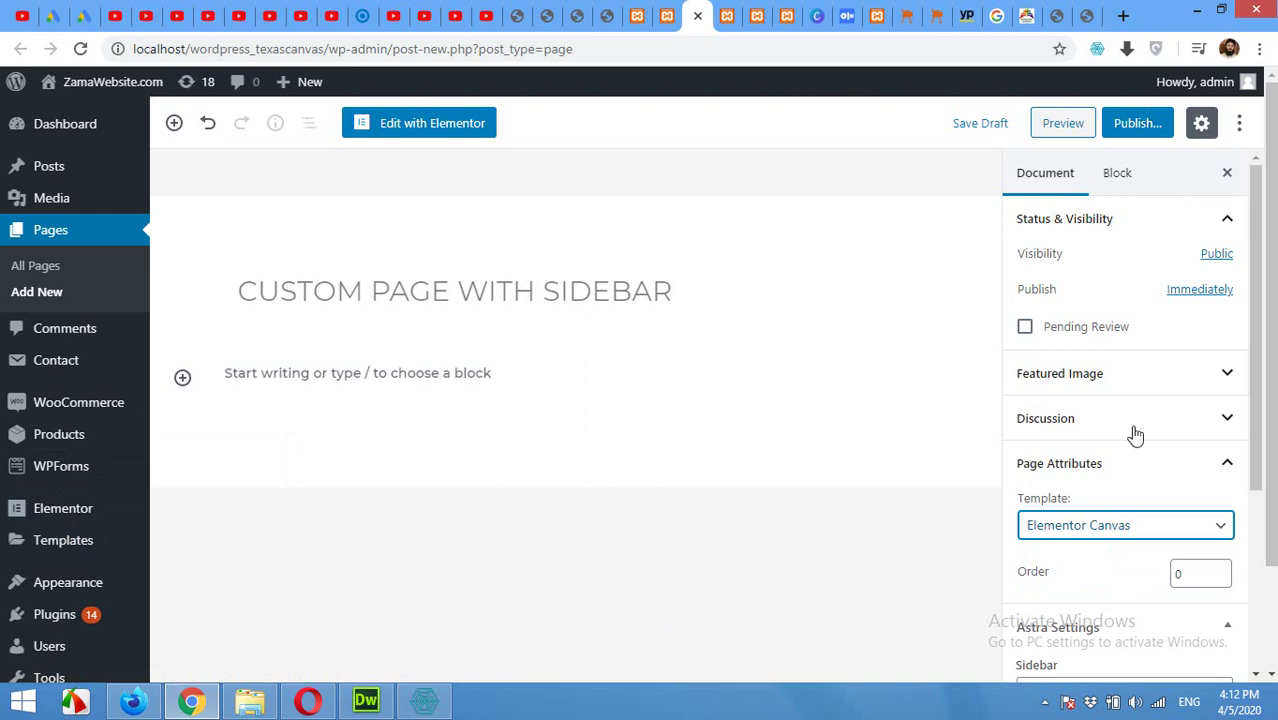
{"action": "left_click", "coordinate": [1058, 527]}
{"action": "left_click", "coordinate": [1067, 589]}
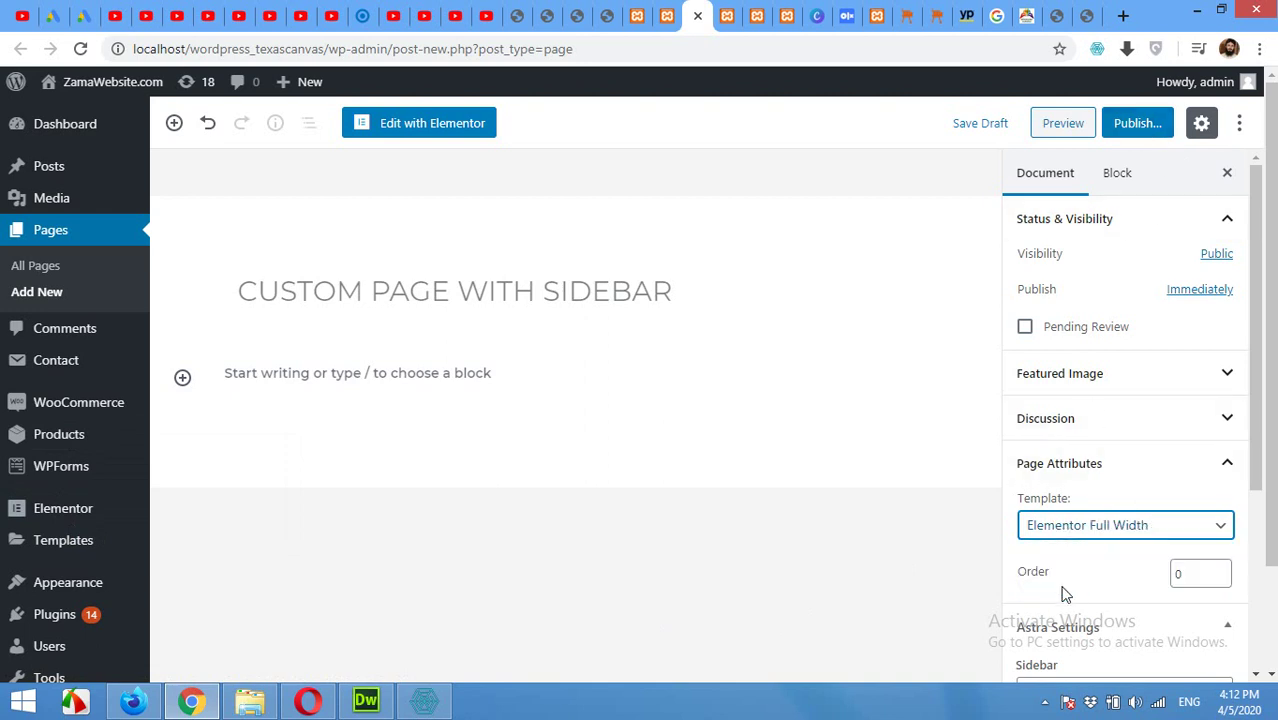
Publish the page and open it for editing in Elementor.
{"action": "left_click", "coordinate": [1137, 124]}
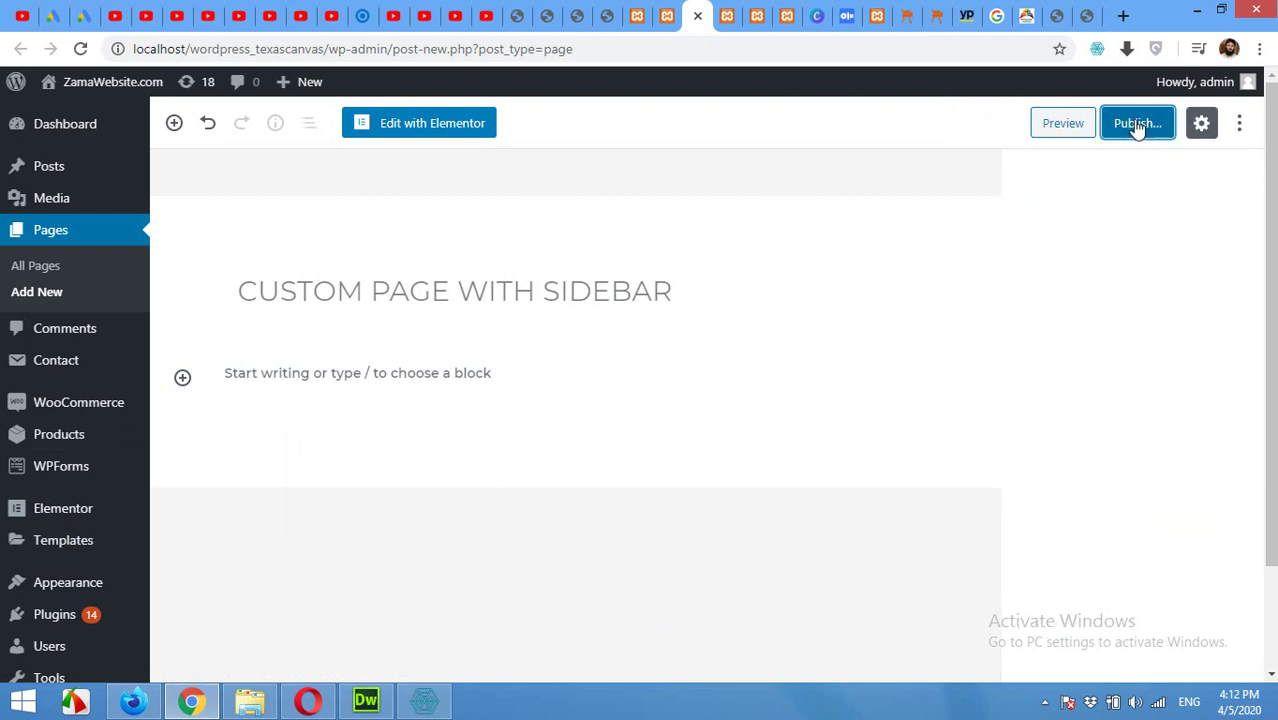
{"action": "left_click", "coordinate": [1148, 128]}
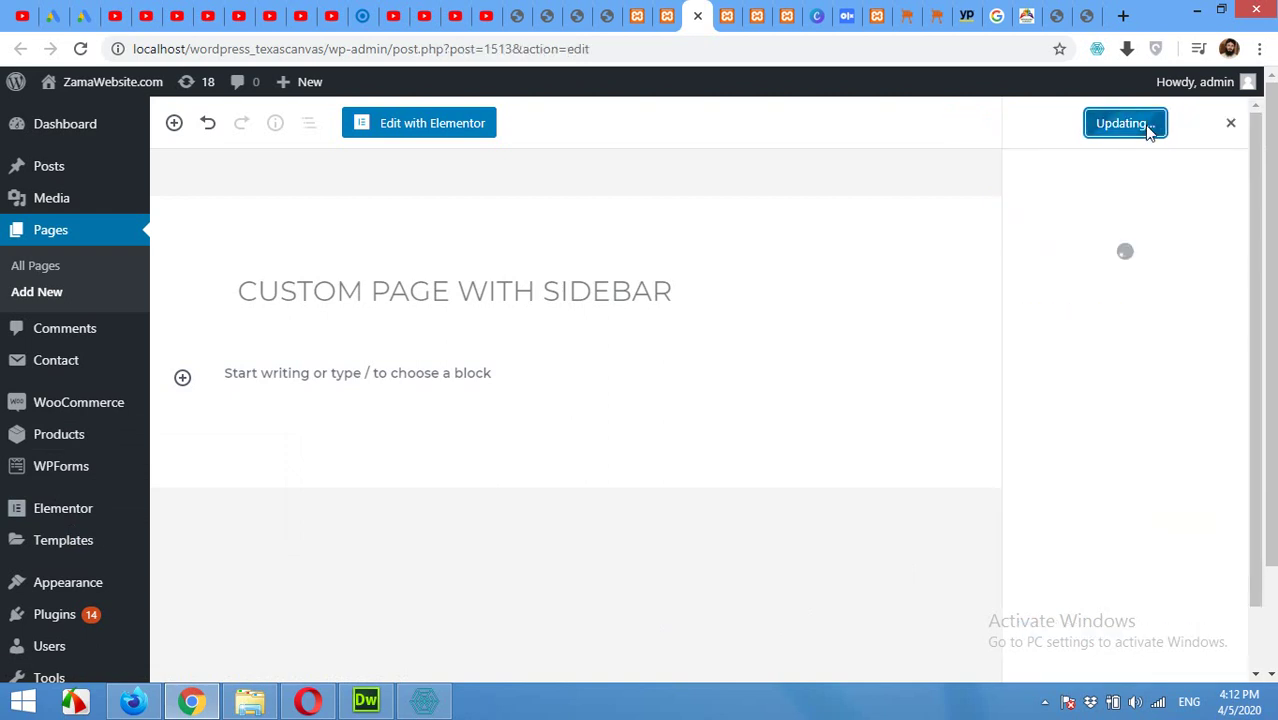
{"action": "left_click", "coordinate": [449, 133]}
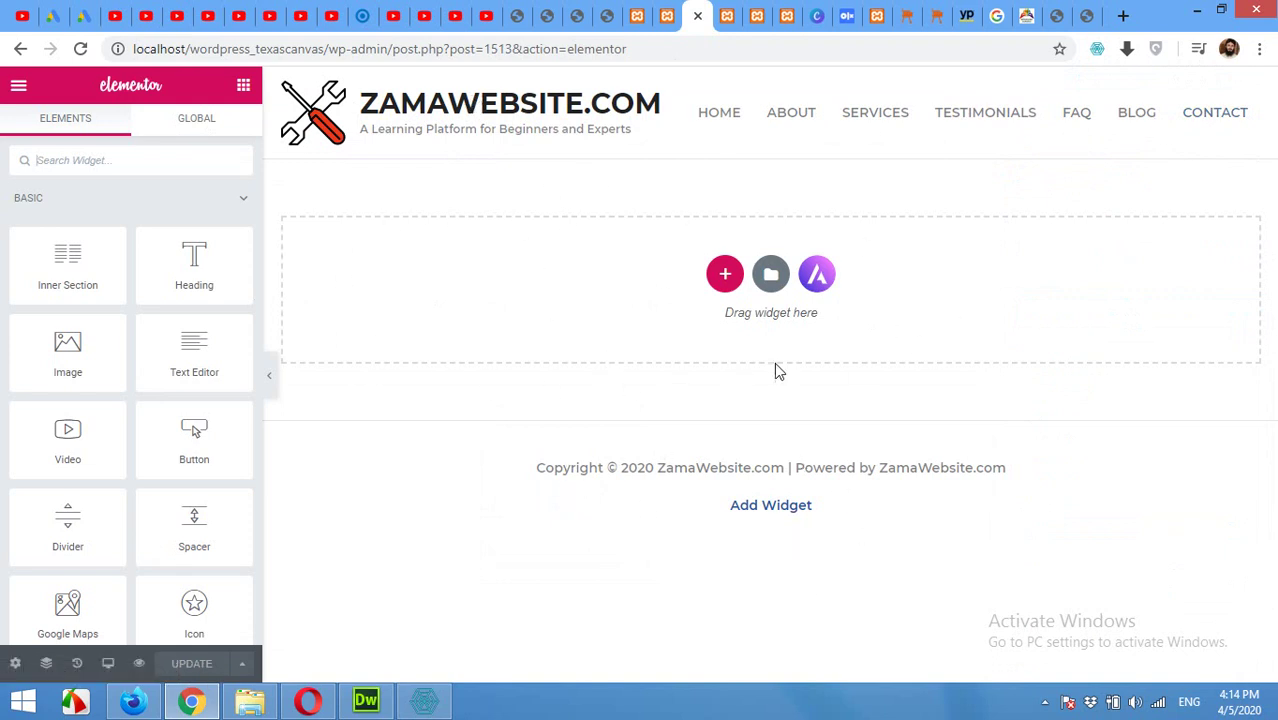
Add a two-column section with a wide first column and a narrow second column.
{"action": "left_click", "coordinate": [723, 280]}
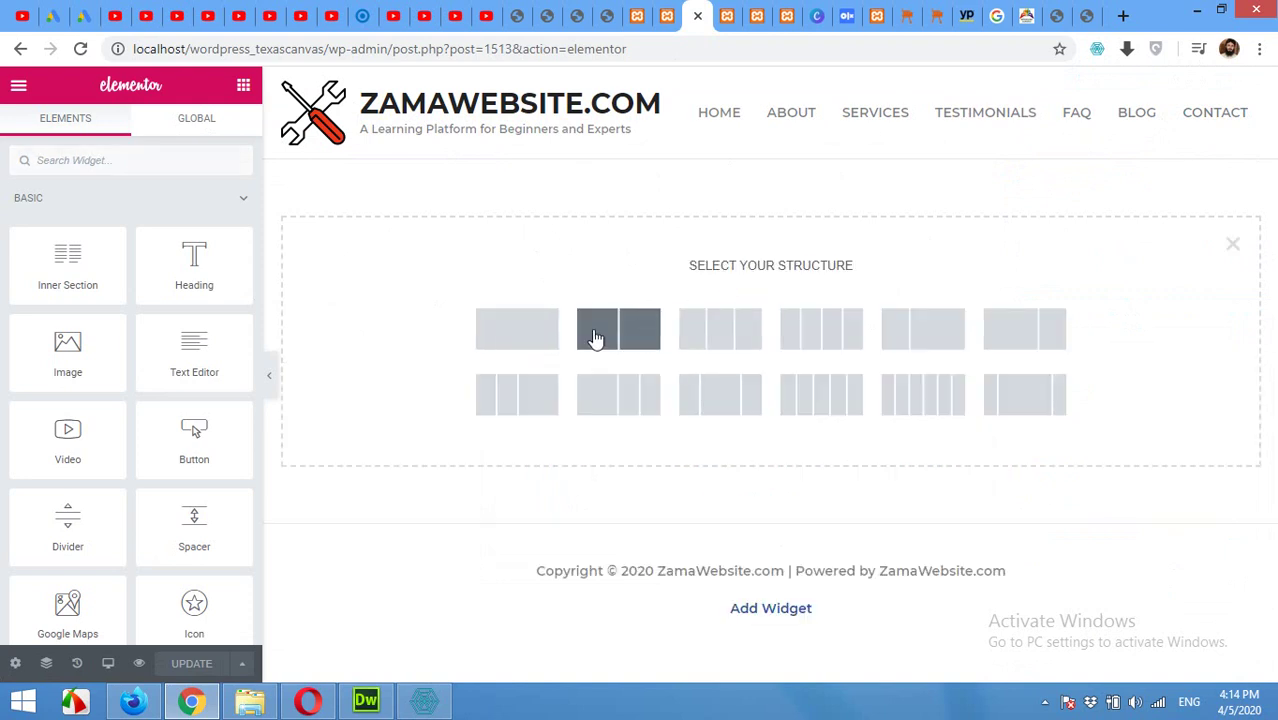
{"action": "left_click", "coordinate": [1010, 336]}
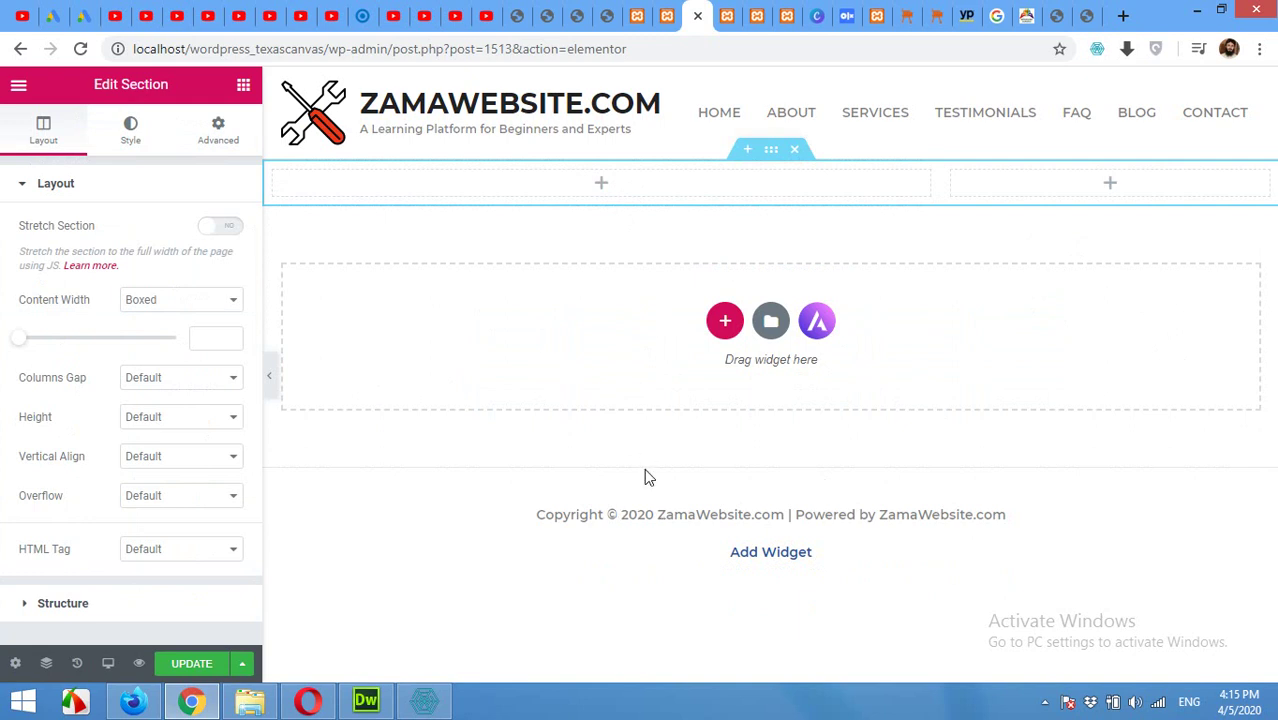
Find the Sidebar widget by searching for "sidebar" and place it in the section's narrow column.
{"action": "left_click", "coordinate": [1109, 186]}
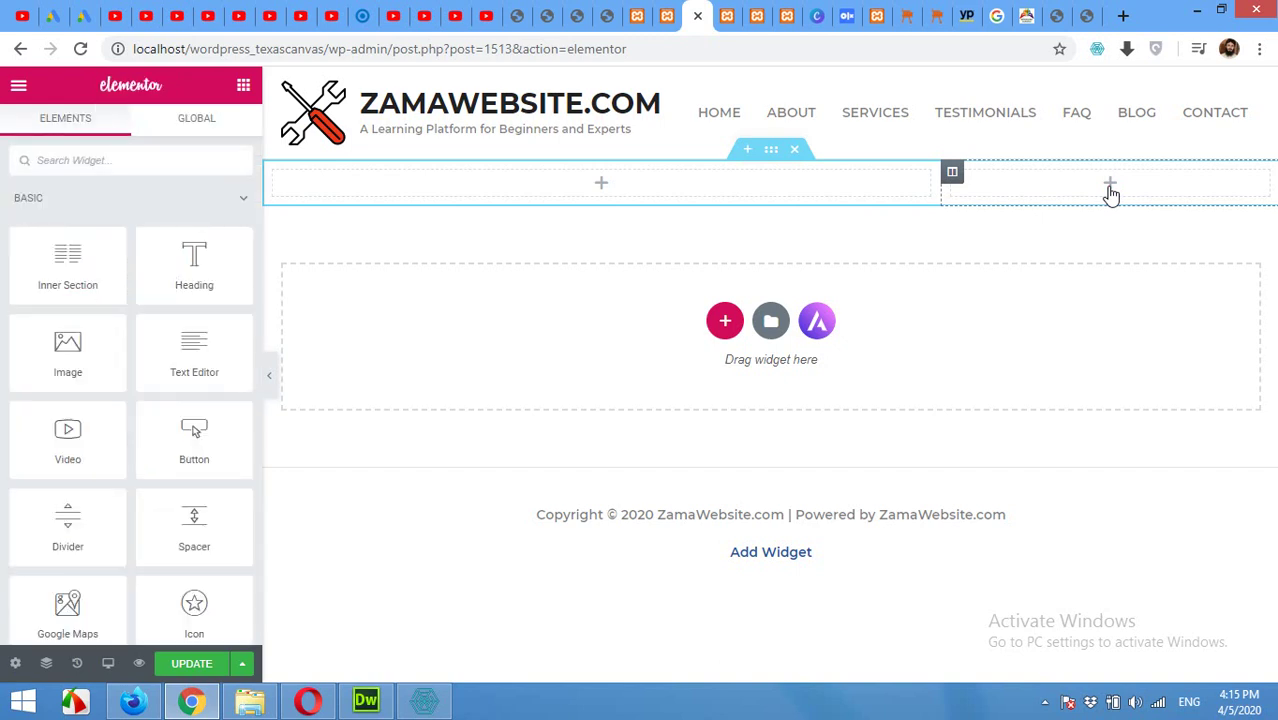
{"action": "left_click", "coordinate": [146, 155]}
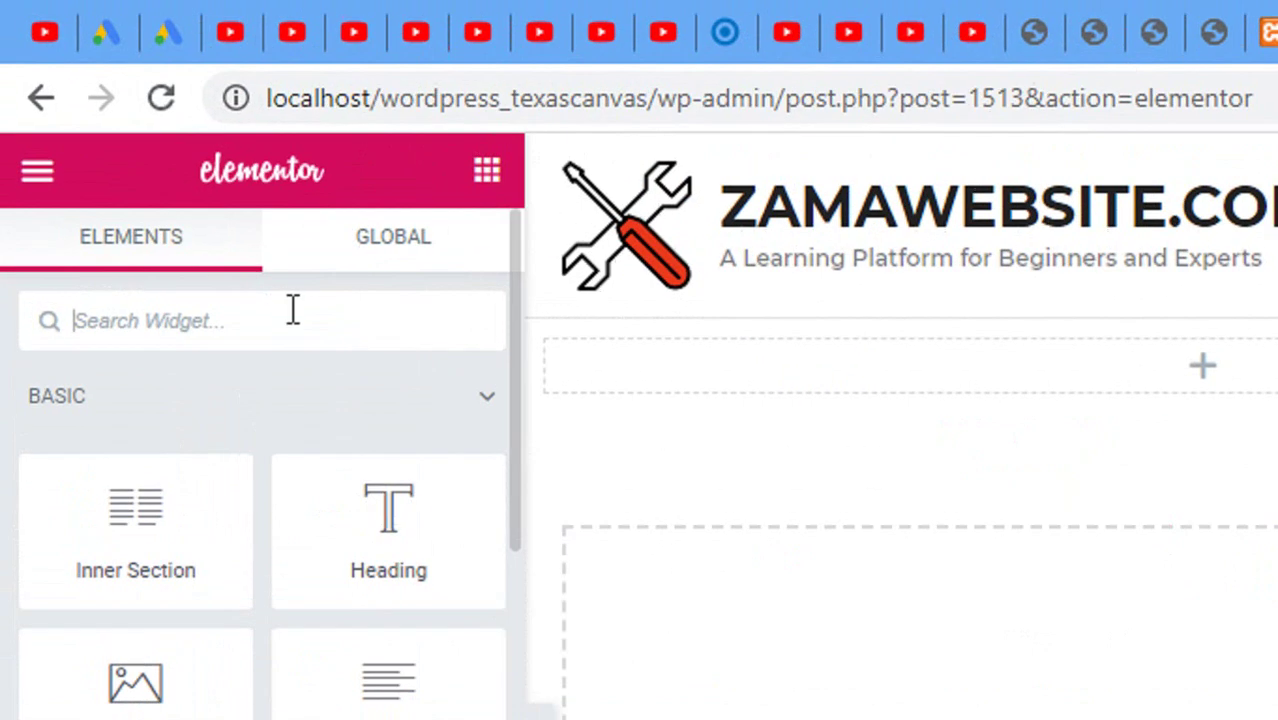
{"action": "type", "text": "sidebar"}
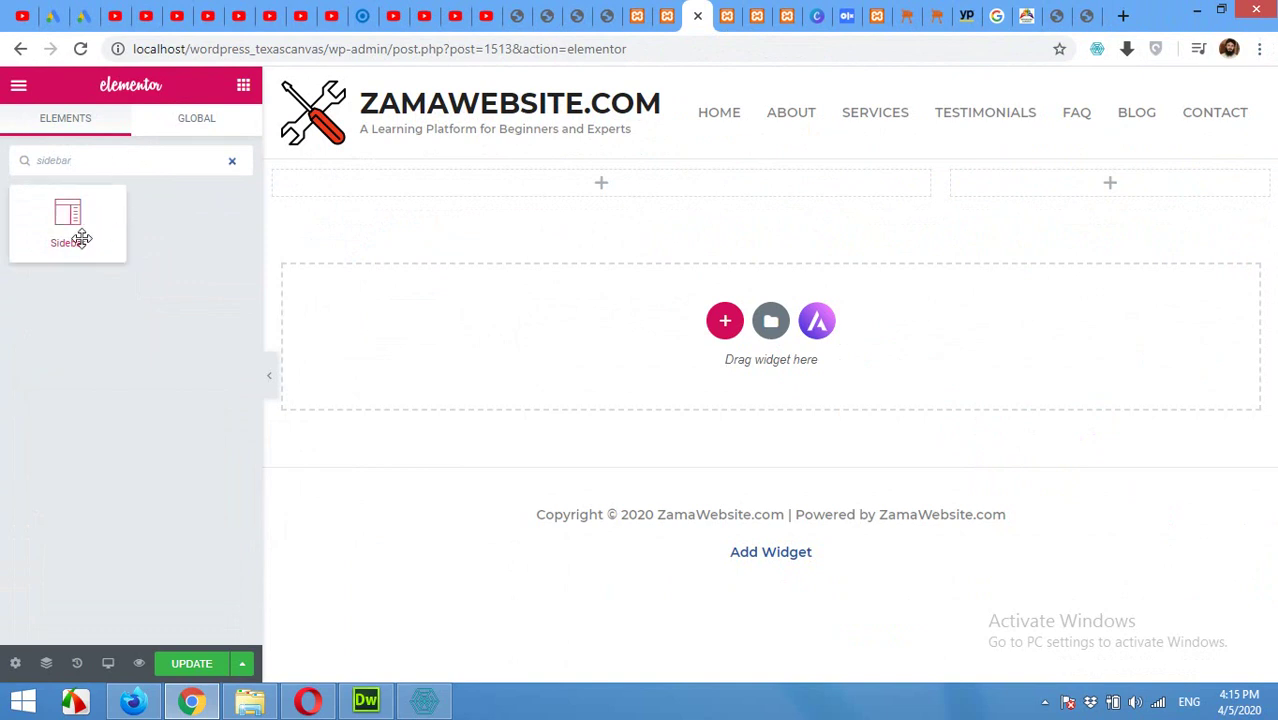
{"action": "left_click_drag", "start_coordinate": [81, 237], "coordinate": [1081, 205]}
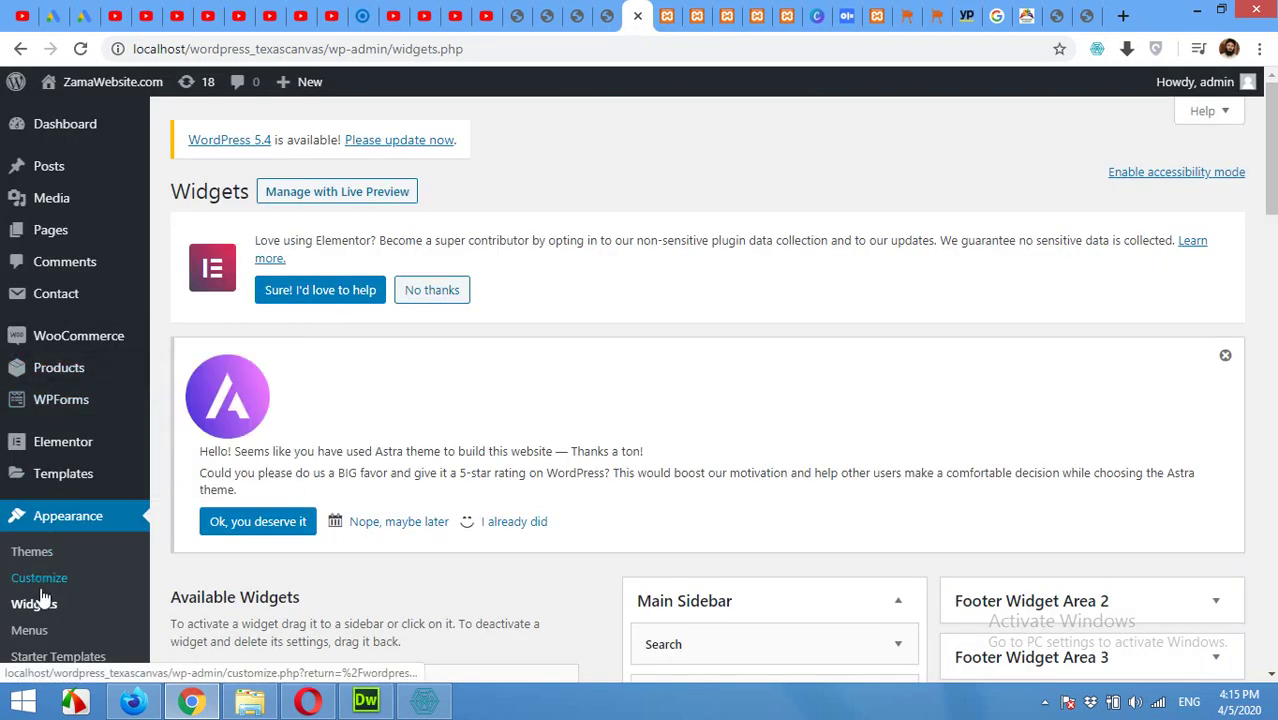
Check the site's widget areas on the Widgets admin page, and set the page's Sidebar widget to Main Sidebar.
{"action": "scroll", "coordinate": [640, 430], "scroll_direction": "down", "scroll_amount": 3}
{"action": "left_click", "coordinate": [742, 326]}
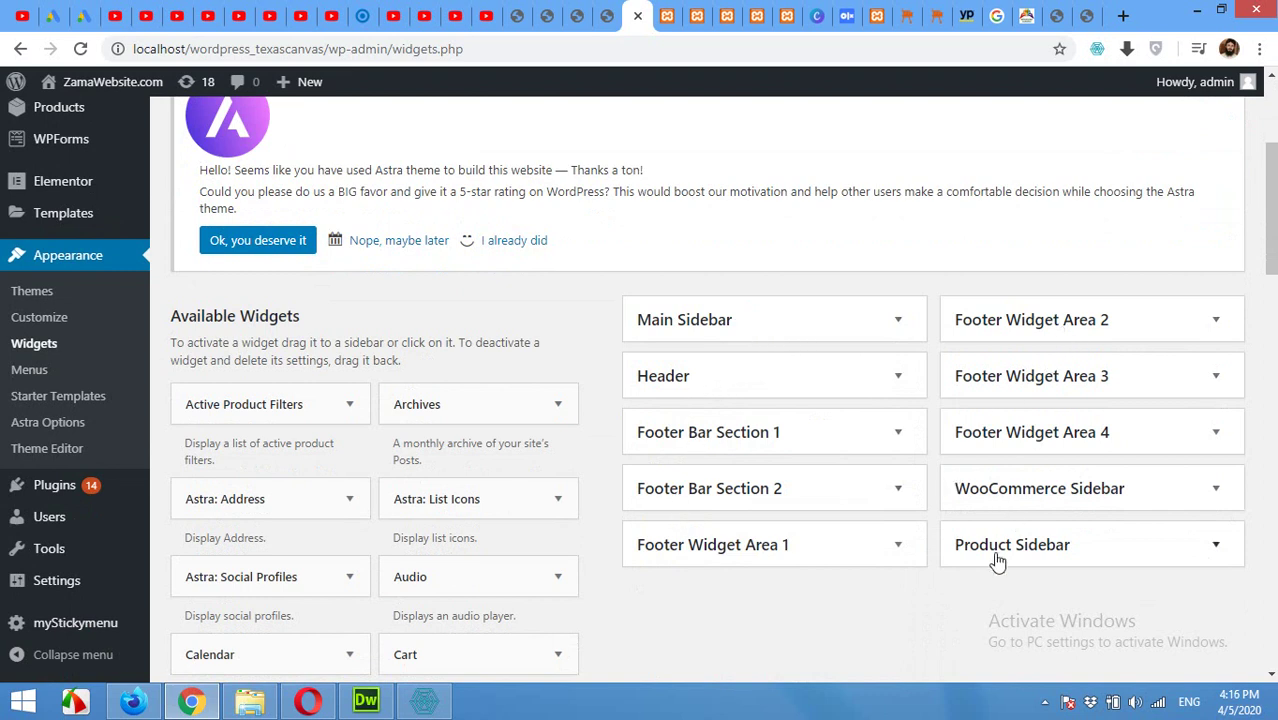
{"action": "left_click", "coordinate": [724, 12]}
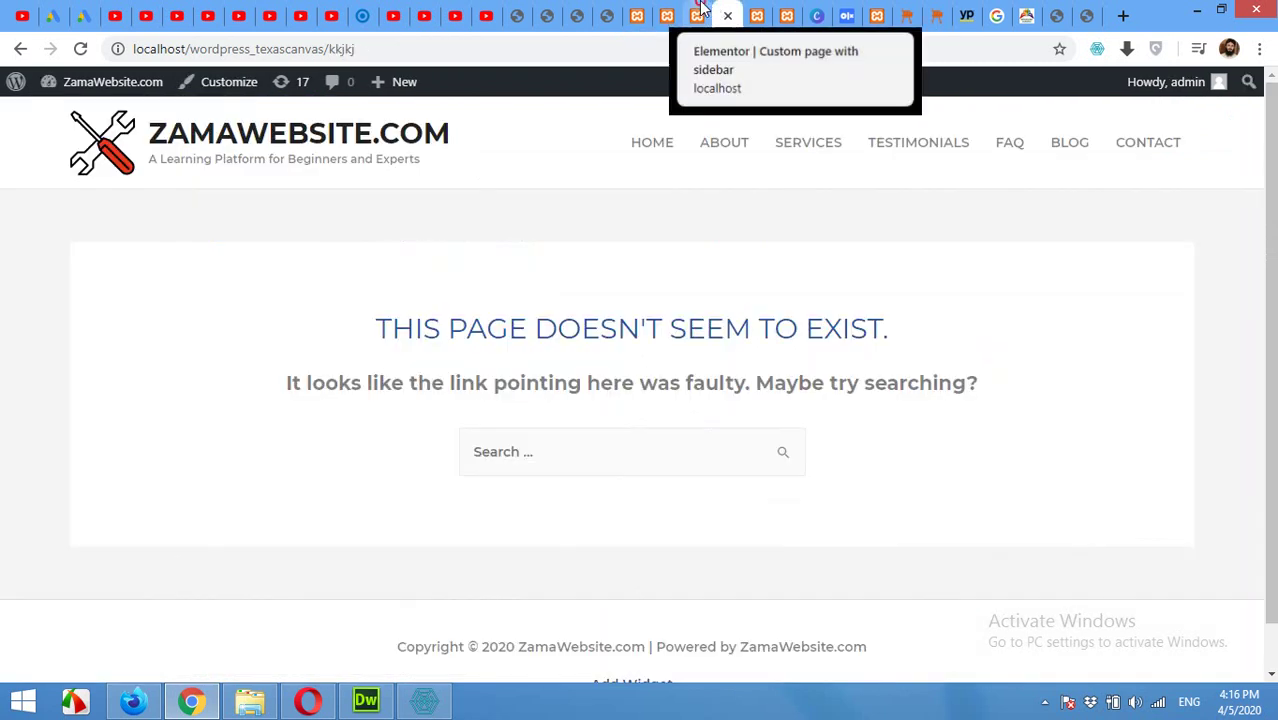
{"action": "left_click", "coordinate": [688, 14]}
{"action": "left_click", "coordinate": [161, 234]}
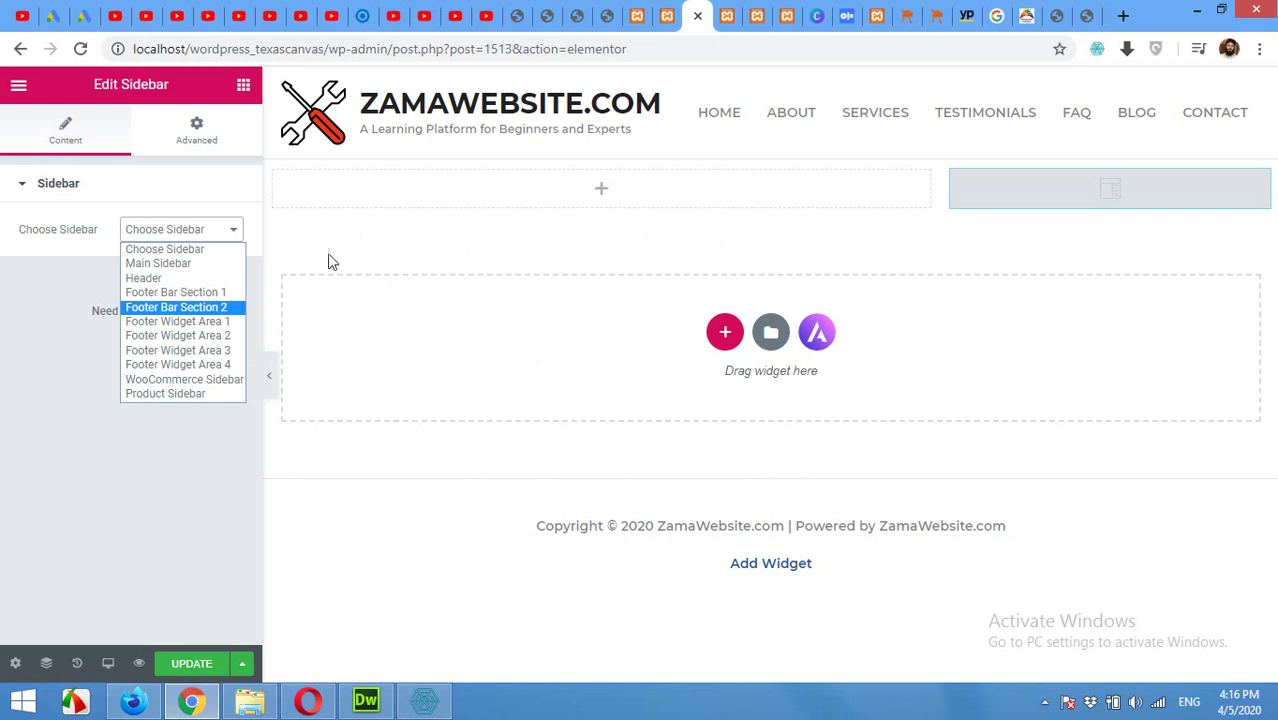
{"action": "left_click", "coordinate": [151, 265]}
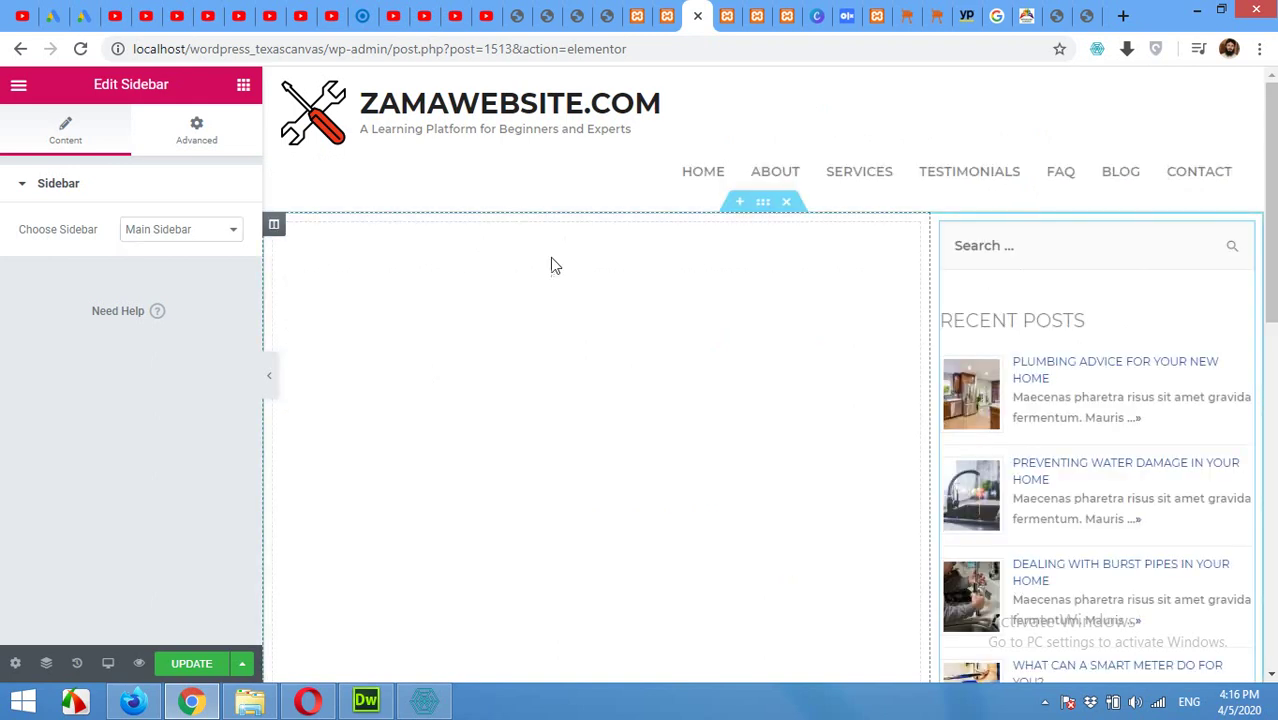
Place an Image widget in the empty wide column beside the sidebar.
{"action": "scroll", "coordinate": [1000, 400], "scroll_direction": "down", "scroll_amount": 3}
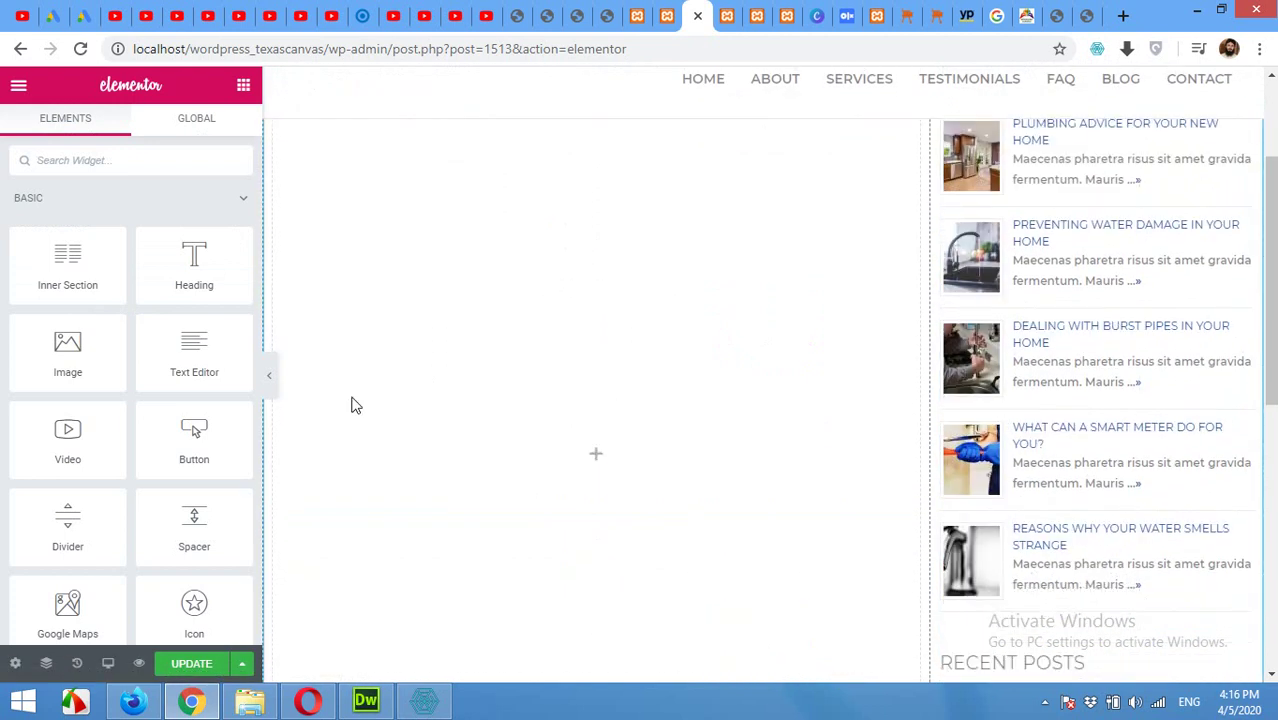
{"action": "left_click_drag", "start_coordinate": [122, 331], "coordinate": [585, 440]}
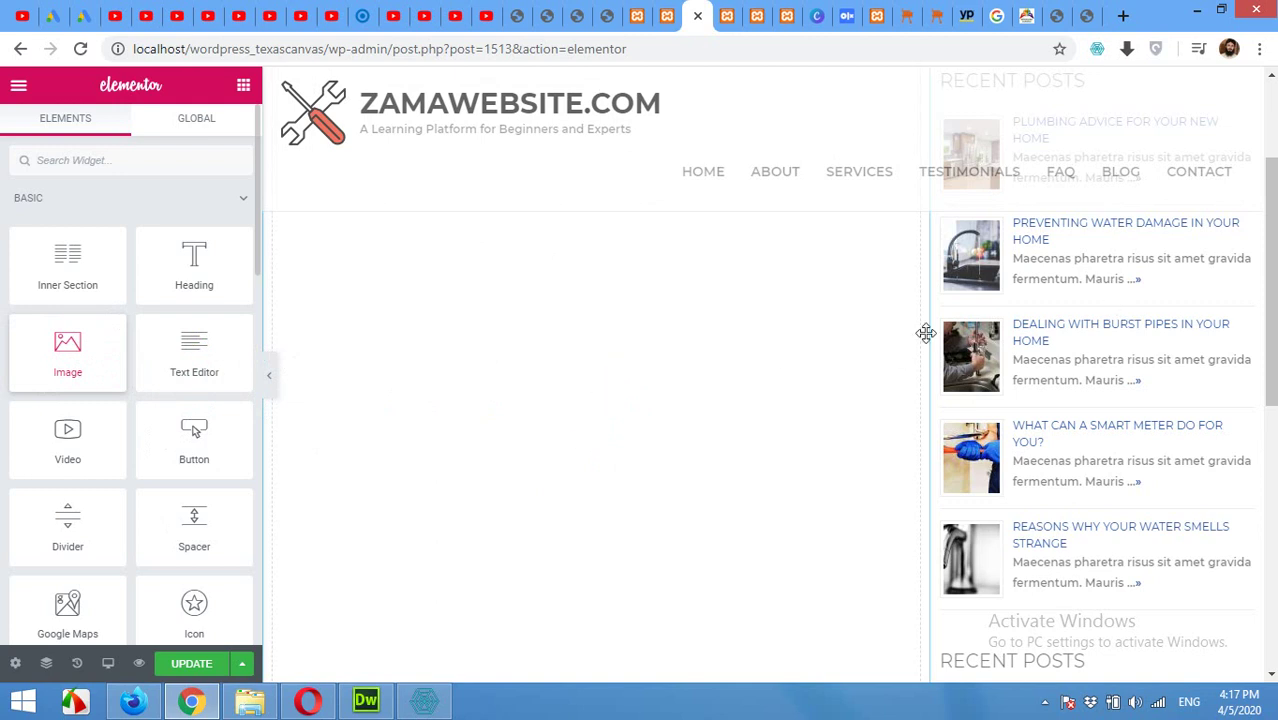
{"action": "left_click_drag", "start_coordinate": [924, 331], "coordinate": [754, 365]}
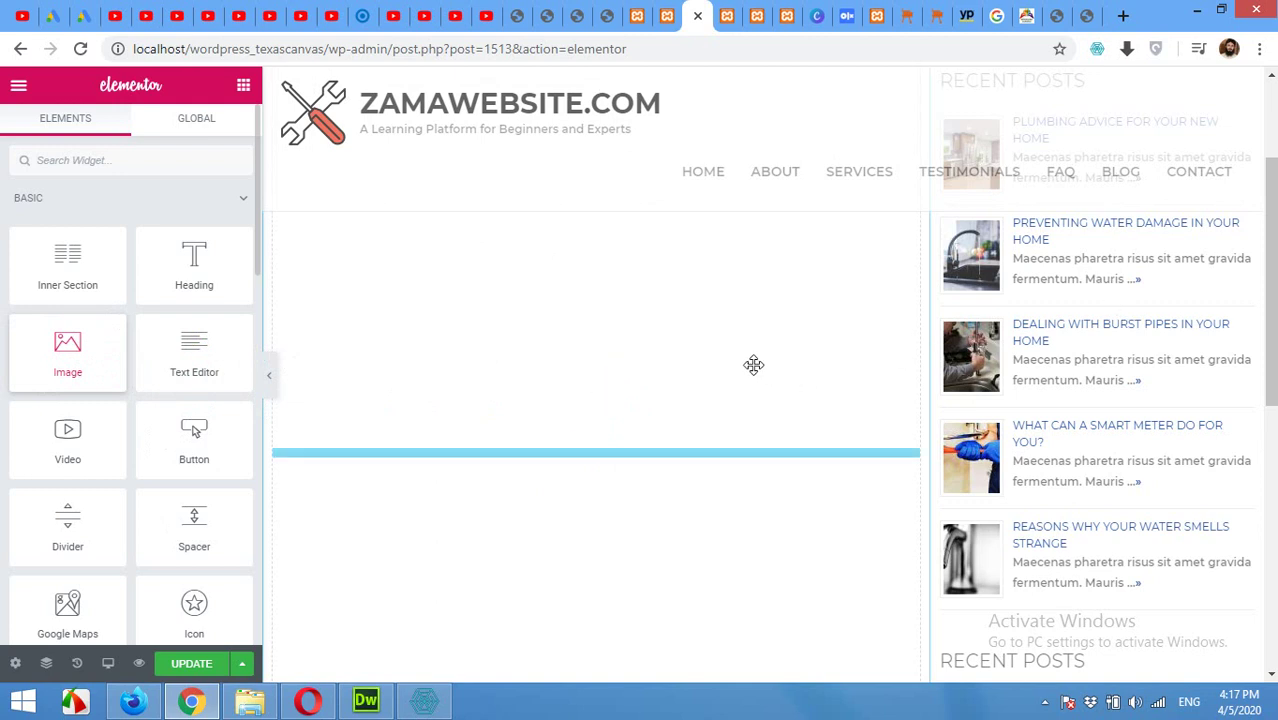